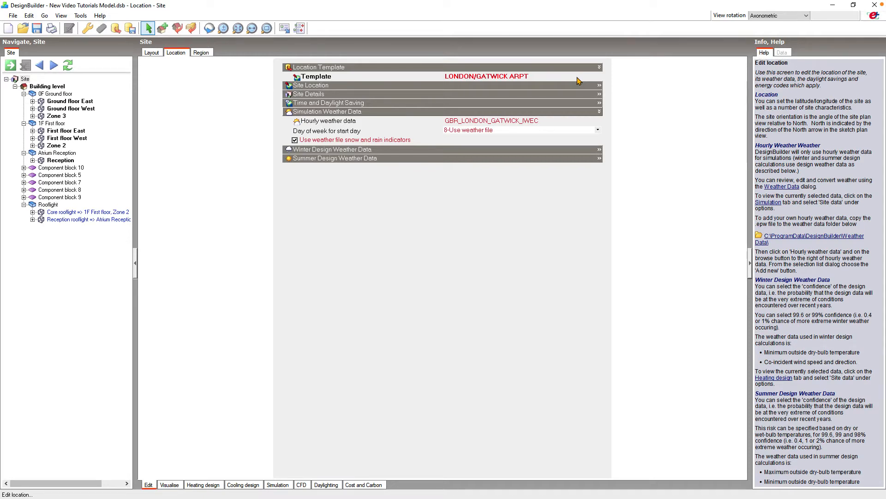
Browse the hourly weather data library from the United Kingdom files up through the country folders and close it without choosing a file.
click(599, 122)
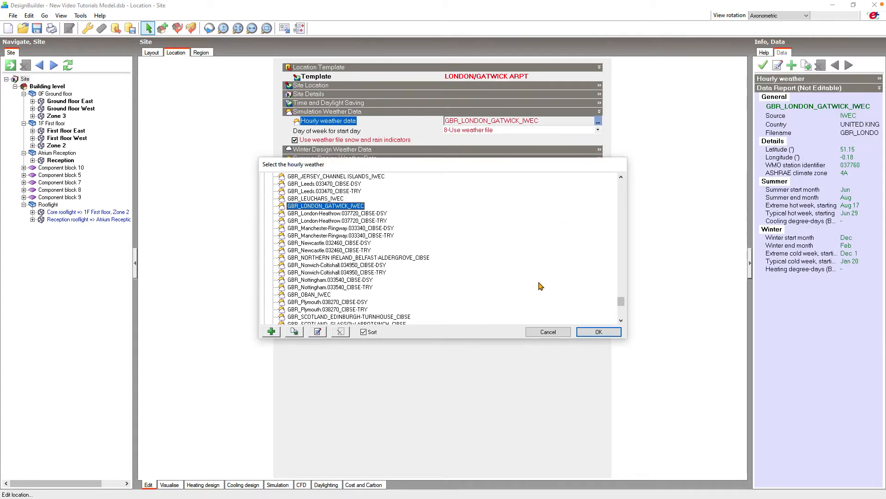
scroll(539, 286, up, 7)
scroll(539, 287, up, 20)
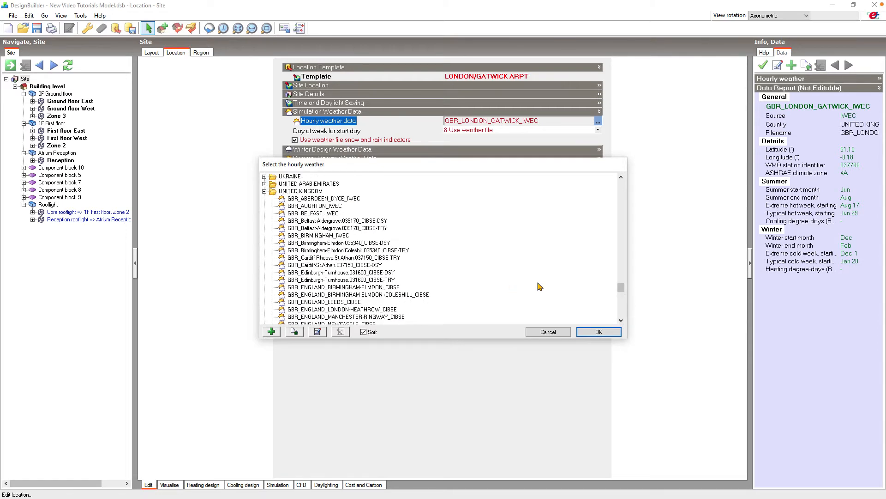
scroll(539, 287, up, 20)
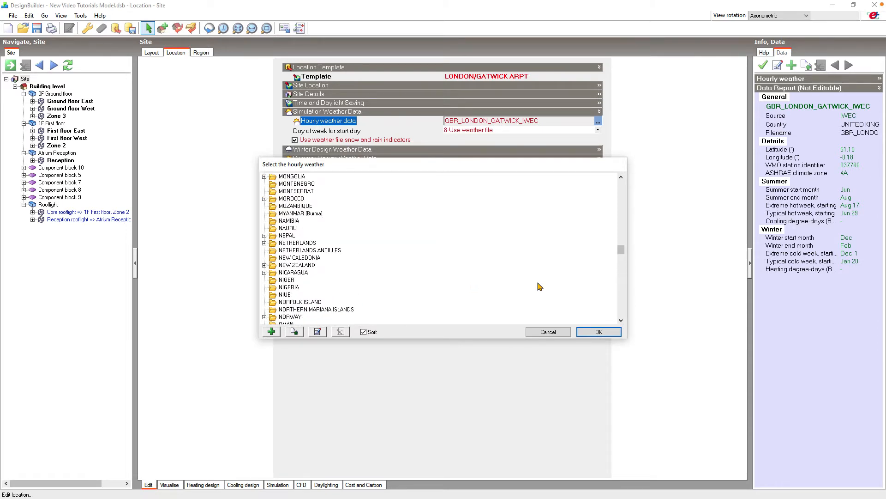
scroll(539, 286, up, 15)
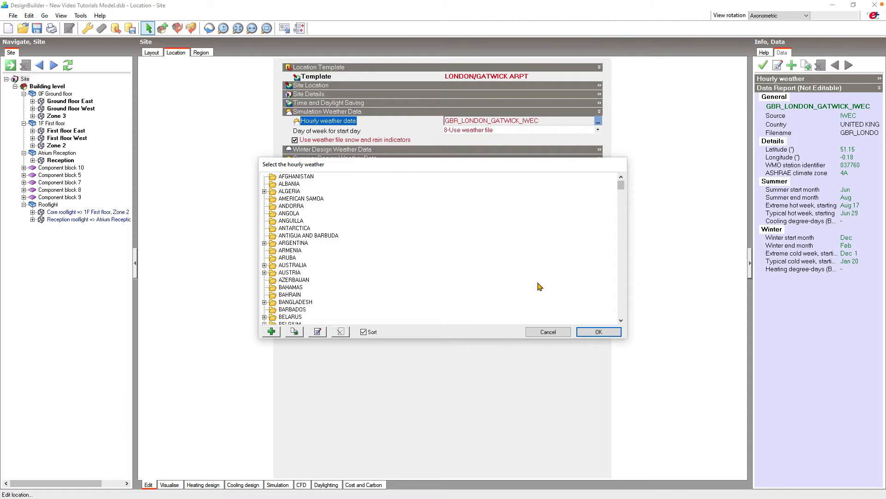
click(558, 332)
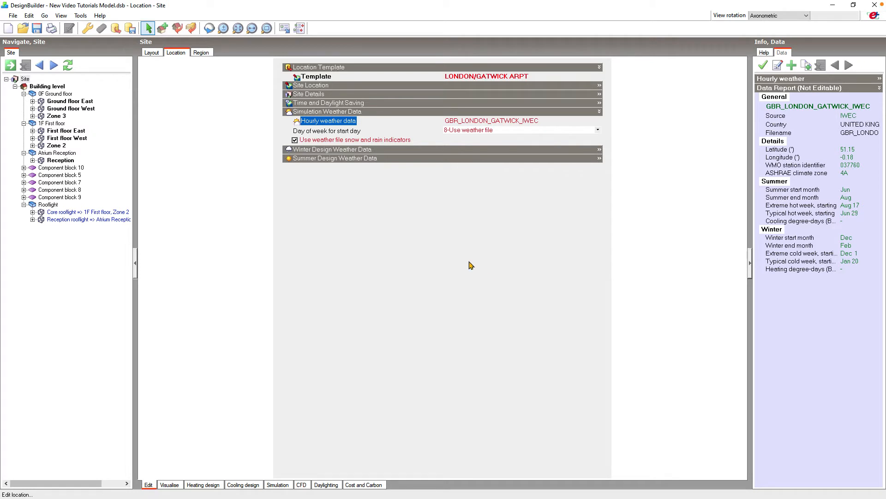
Search the DesignBuilder help for "weather translate" and open the Edit hourly weather data topic.
click(79, 17)
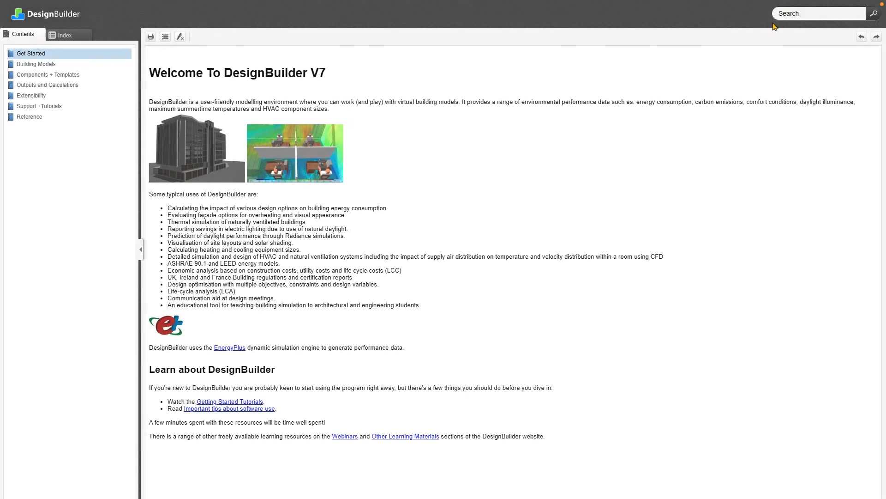
click(785, 13)
text(wea)
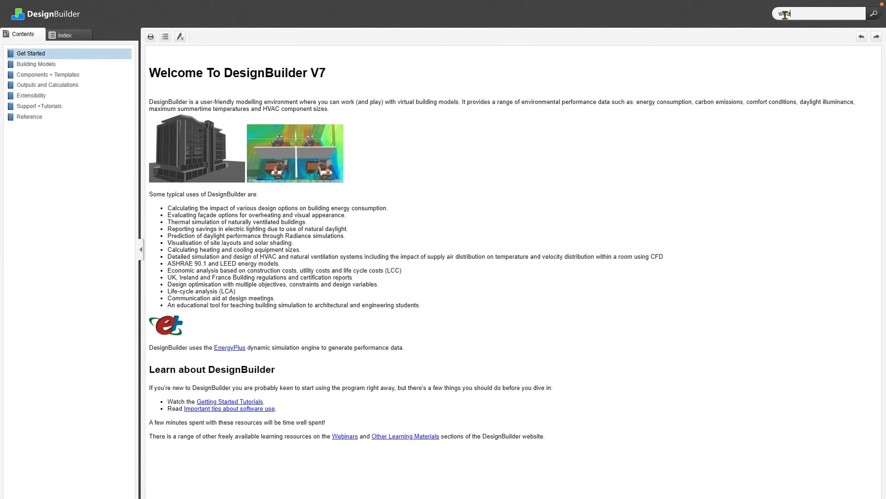
text(ther translate)
key(Return)
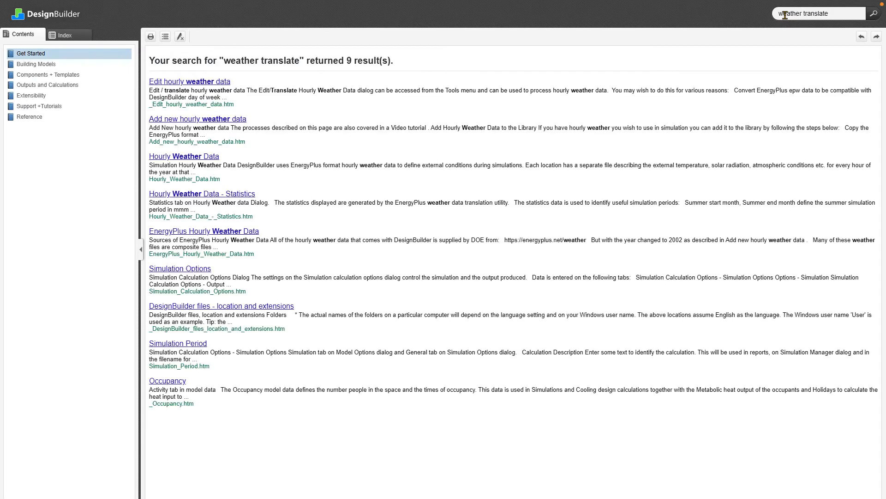
click(208, 83)
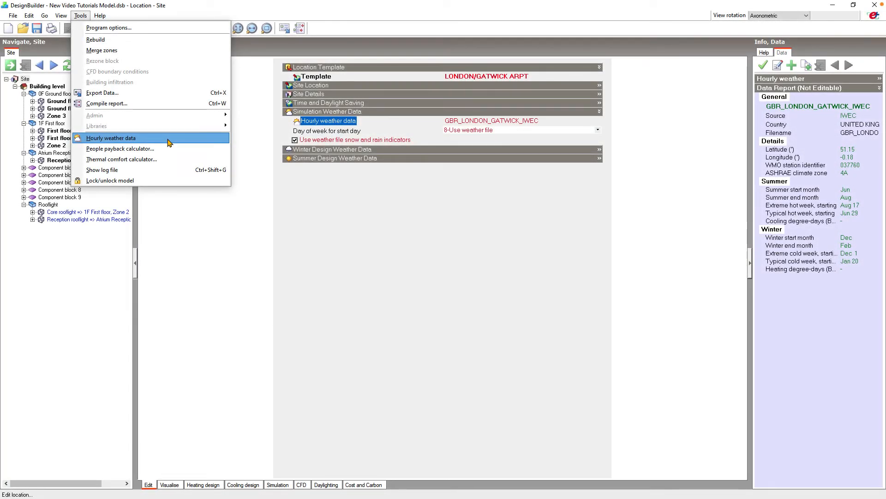
click(88, 18)
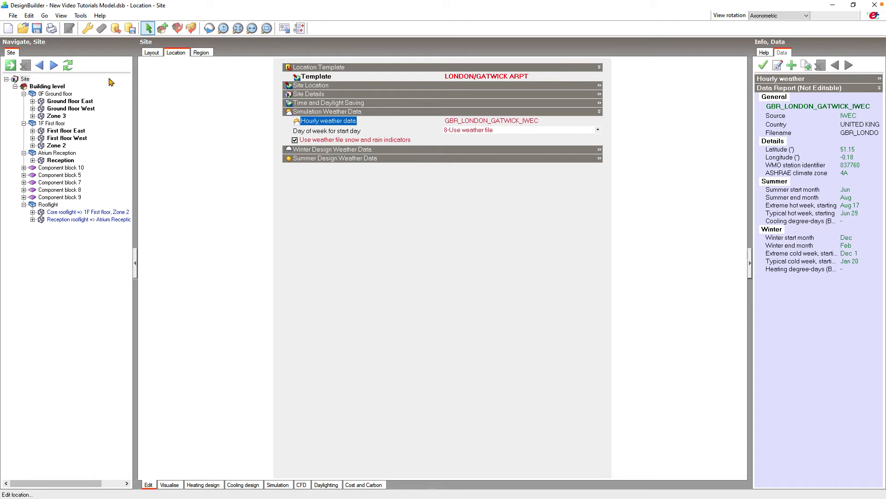
Open DesignBuilder's Weather Data folder and select the GBR_Birmingham-Elmdon_CIBSE-DSY EPW and STAT files.
click(17, 16)
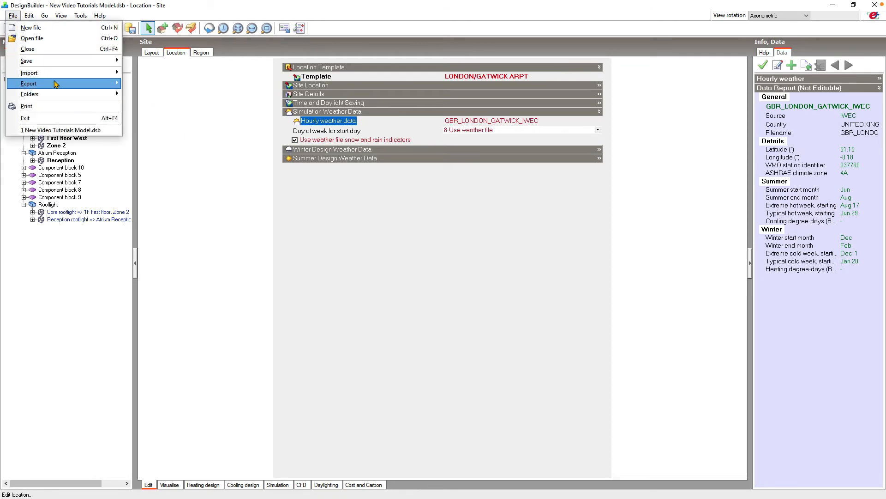
mouse_move(82, 94)
click(160, 104)
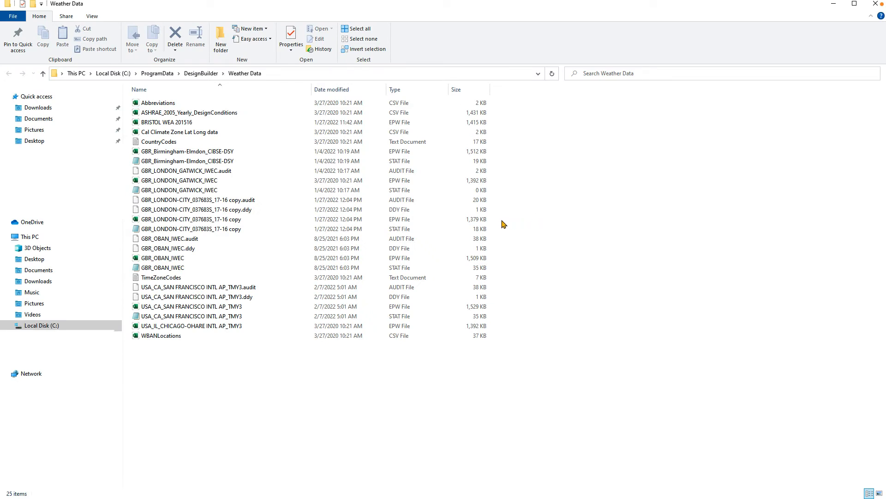
click(421, 155)
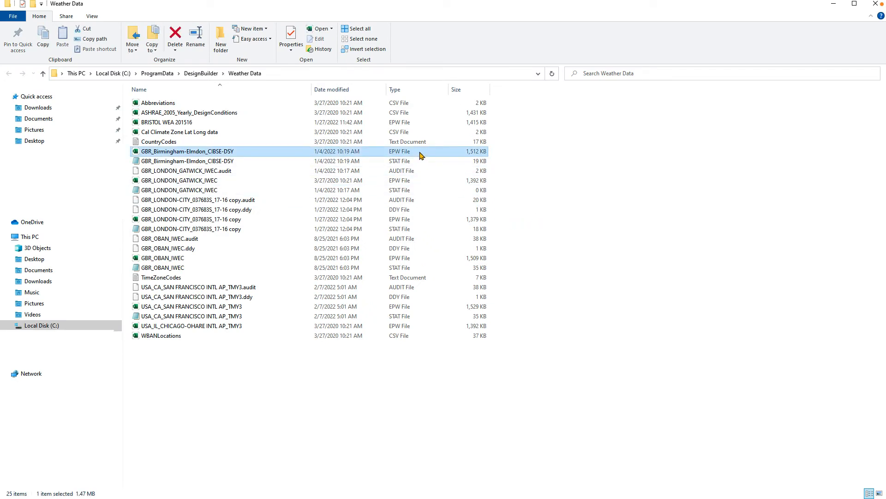
key(shift+Down)
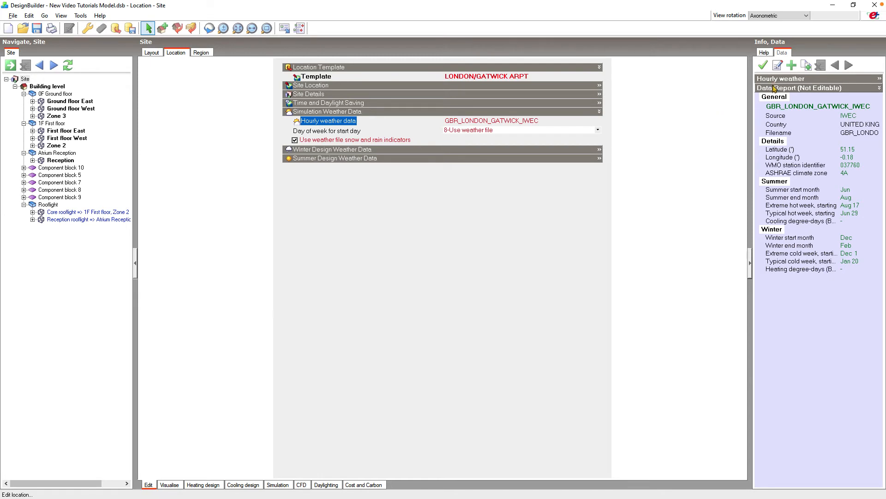
Add a new hourly weather record for the United Kingdom and name it GBR_Birmingham_Elmdon_CIBSE-DSY.
click(792, 66)
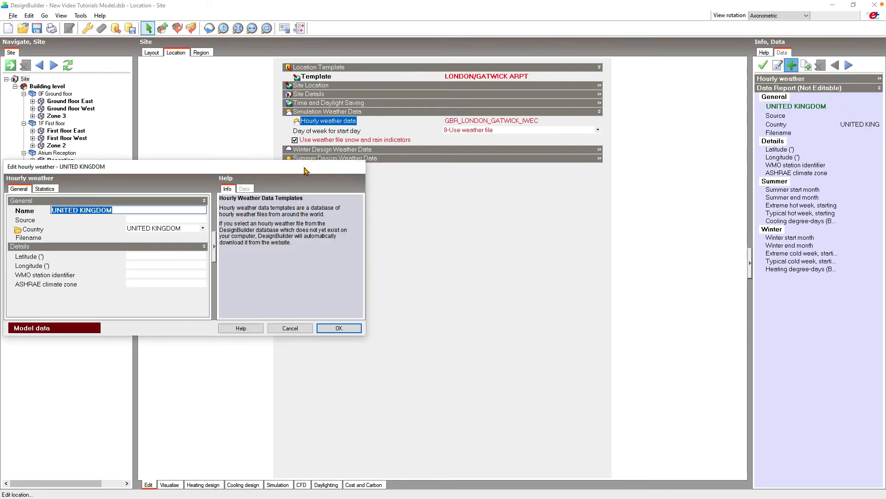
drag(305, 168, 507, 169)
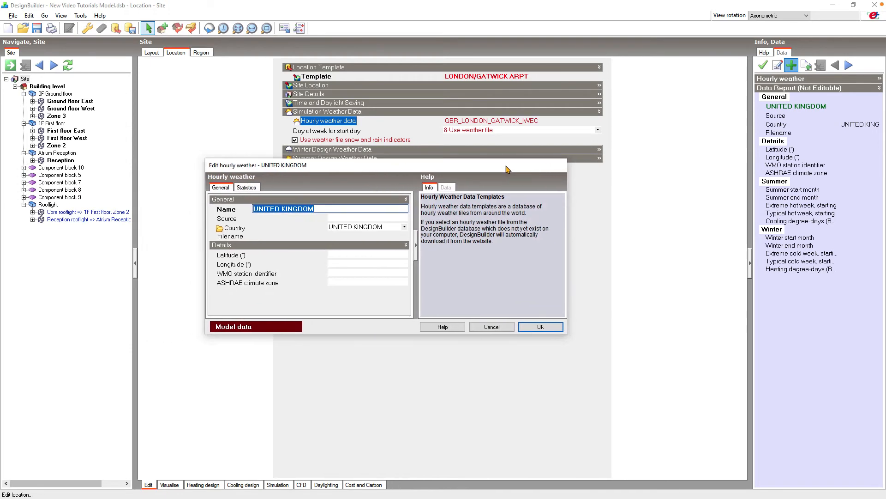
click(319, 209)
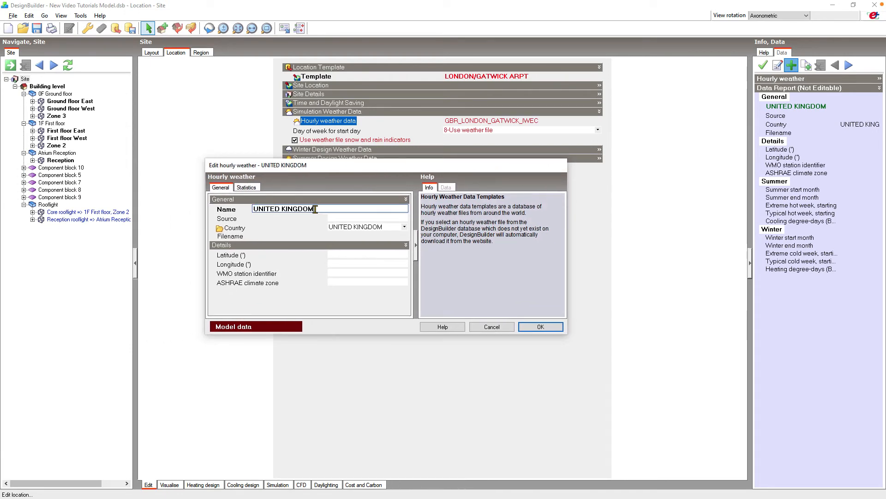
drag(319, 208, 250, 209)
key(BackSpace)
text(GBR_Bir)
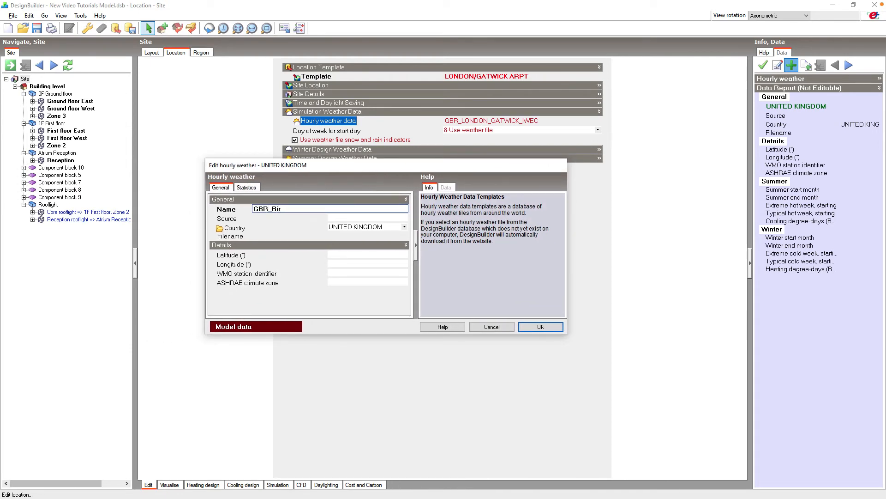
text(mingham_Elmdon)
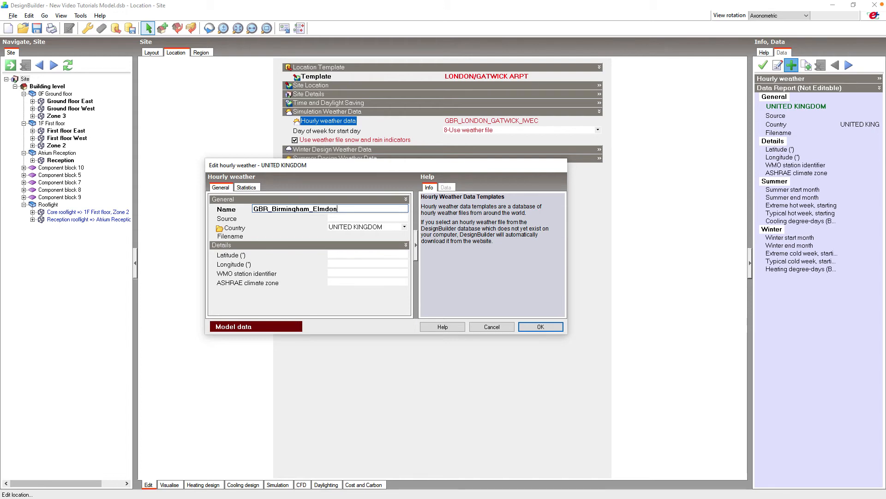
text(_CIBSE-DSY)
Assign the GBR_Birmingham-Elmdon_CIBSE-DSY weather file to the new hourly weather record.
click(406, 239)
click(406, 238)
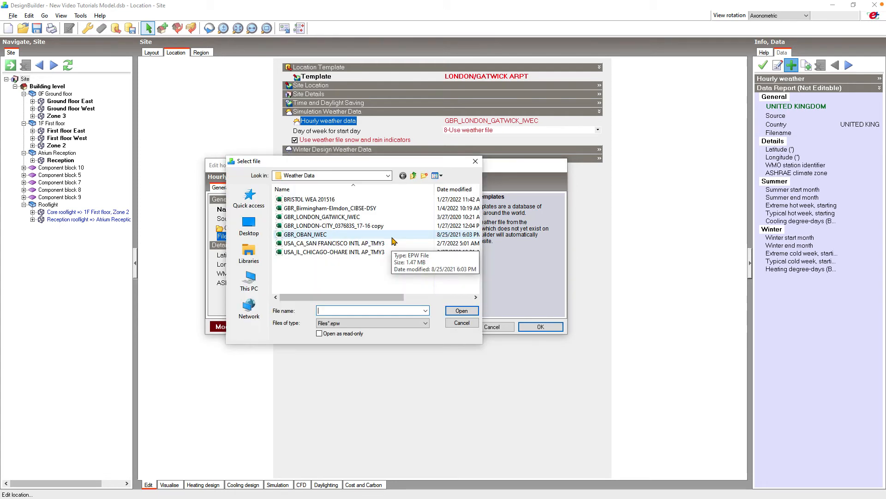
click(389, 210)
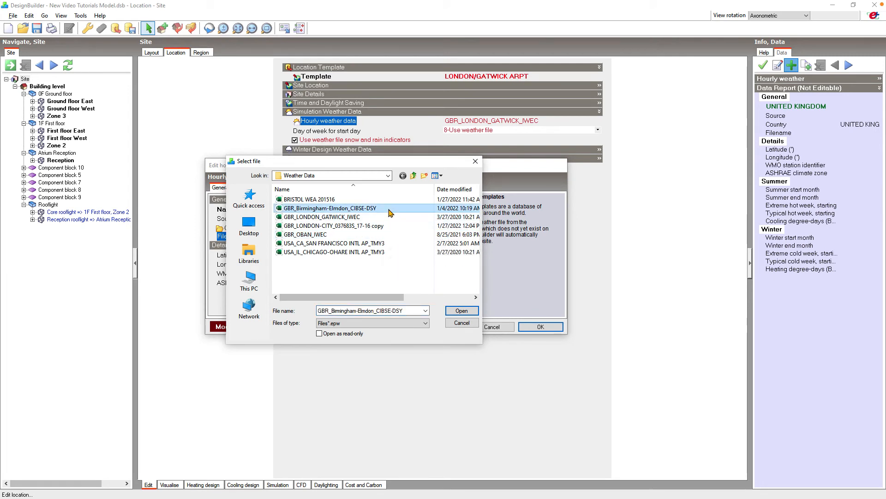
click(461, 311)
click(376, 256)
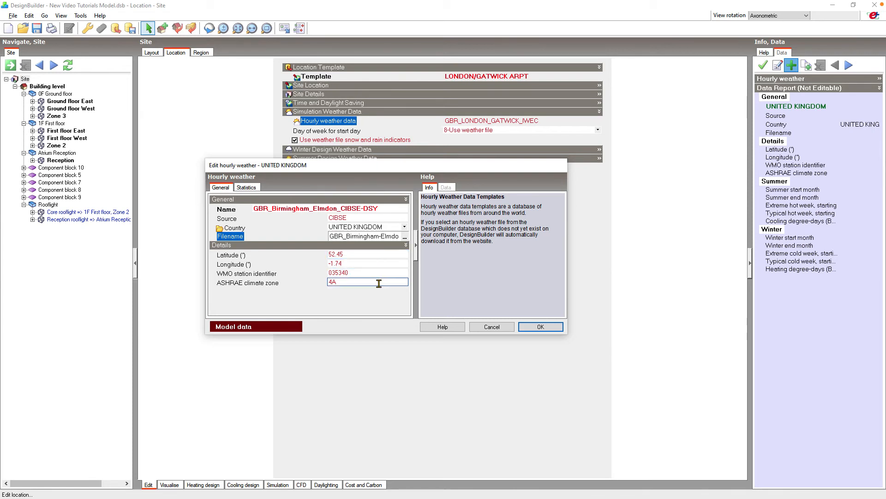
Review the new record's summer and winter statistics, and save it as the site's hourly weather data.
click(247, 188)
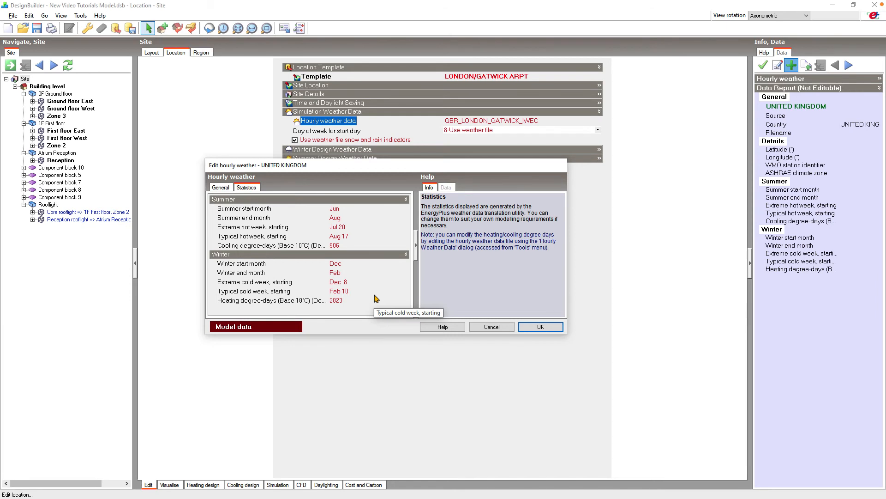
click(539, 328)
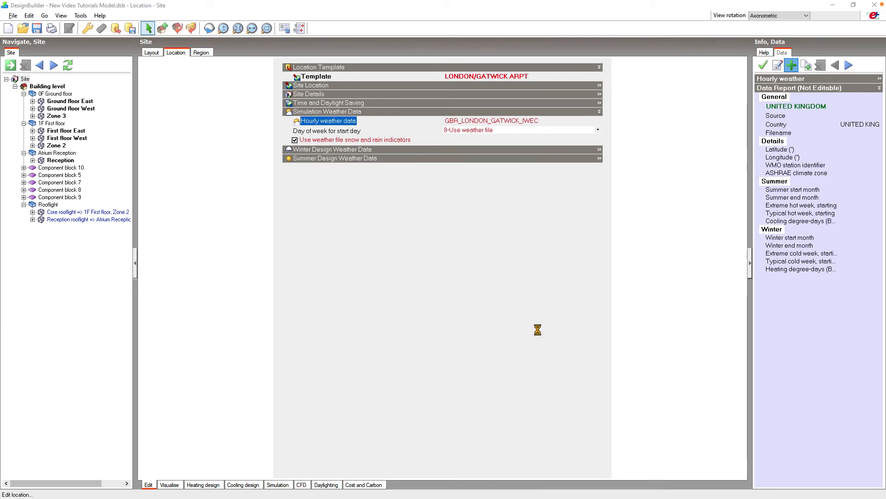
click(390, 293)
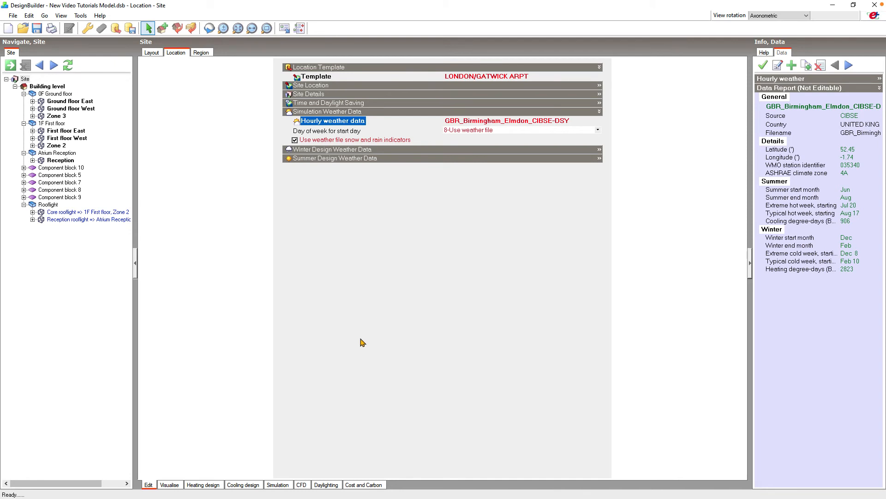
Load the site weather data into the simulation analysis view.
click(289, 485)
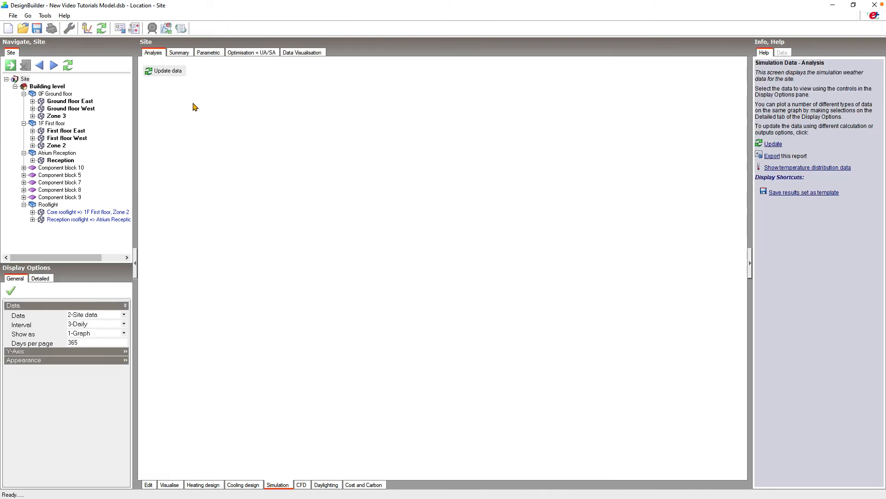
click(185, 72)
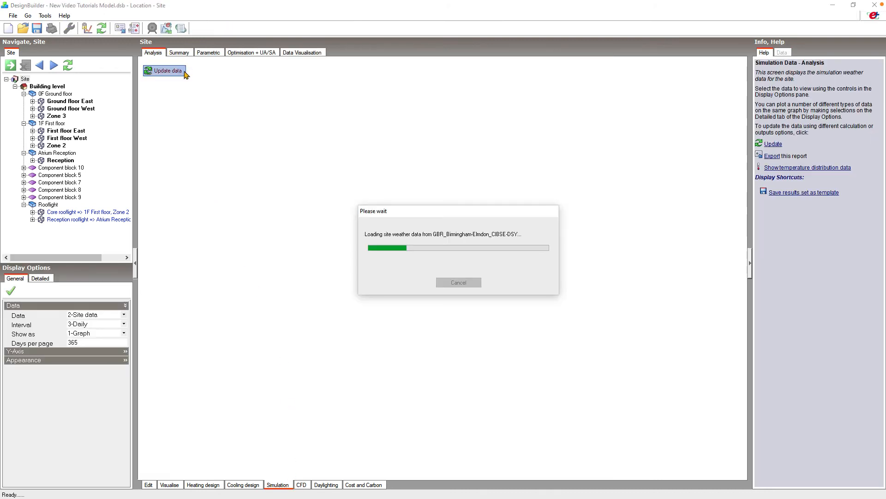